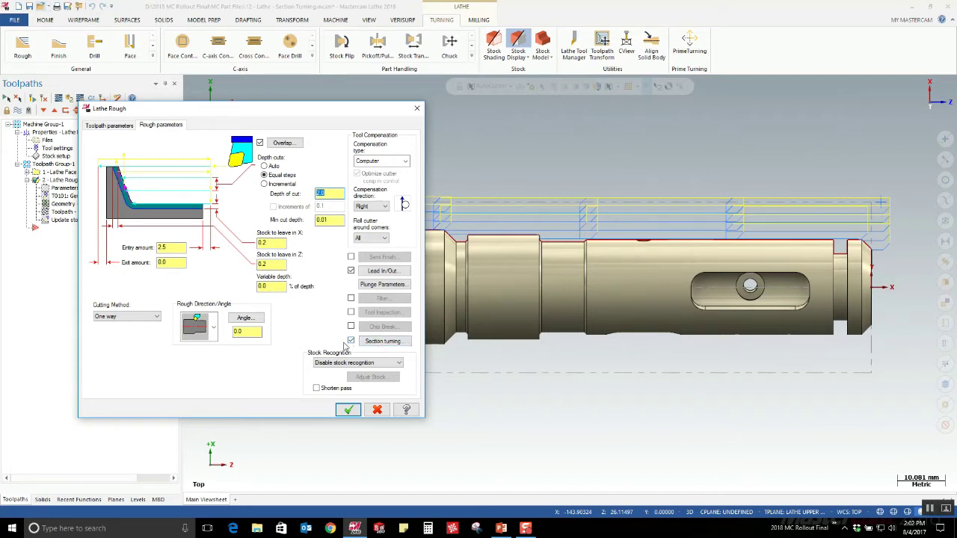
Examine the Section Turning conditions of the Lathe Rough operation: number, exact length, equal lengths and minimum length.
{"action": "left_click", "coordinate": [351, 341]}
{"action": "left_click", "coordinate": [351, 341]}
{"action": "left_click", "coordinate": [383, 342]}
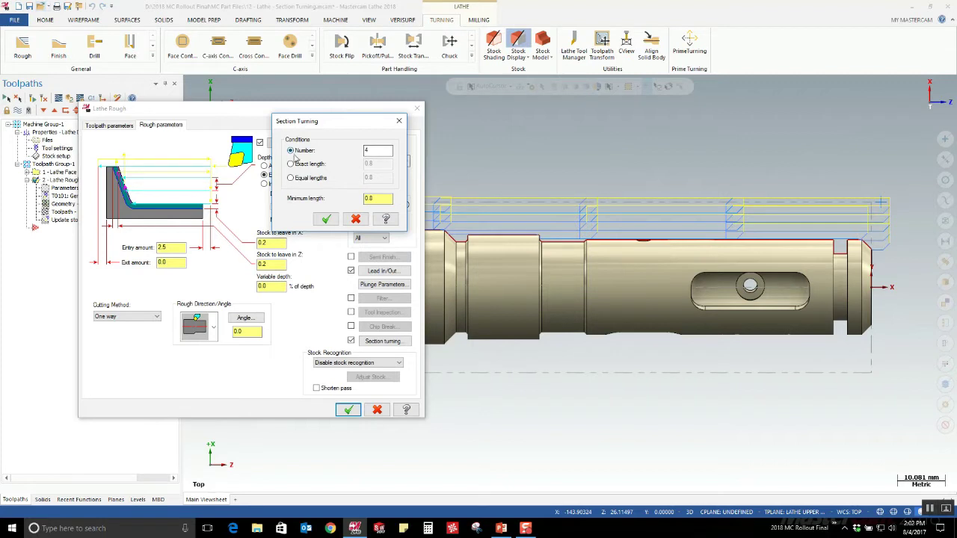
{"action": "left_click_drag", "start_coordinate": [387, 151], "coordinate": [345, 153]}
{"action": "type", "text": "4"}
{"action": "left_click", "coordinate": [311, 164]}
{"action": "left_click", "coordinate": [308, 180]}
{"action": "left_click", "coordinate": [309, 165]}
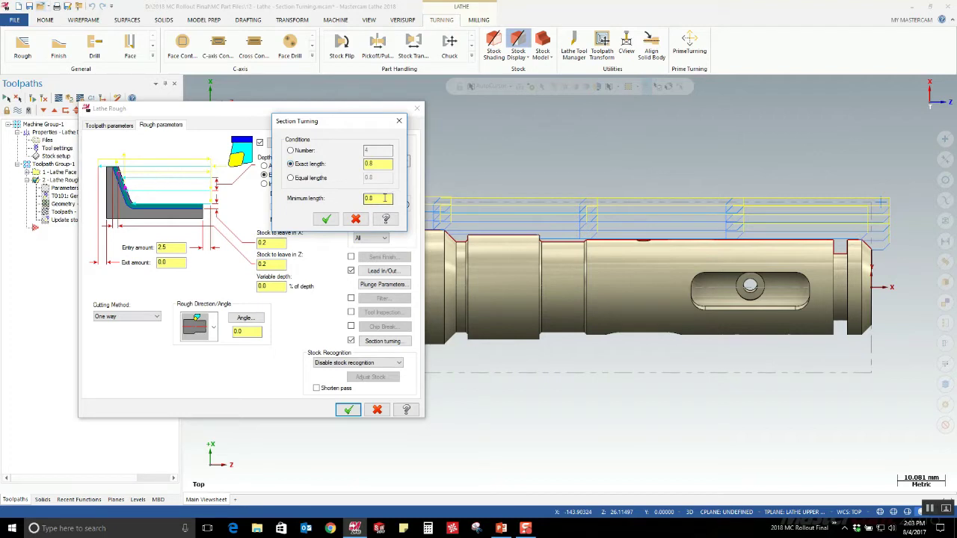
{"action": "left_click_drag", "start_coordinate": [353, 196], "coordinate": [322, 199]}
{"action": "left_click", "coordinate": [356, 218]}
{"action": "key", "text": "alt+Tab"}
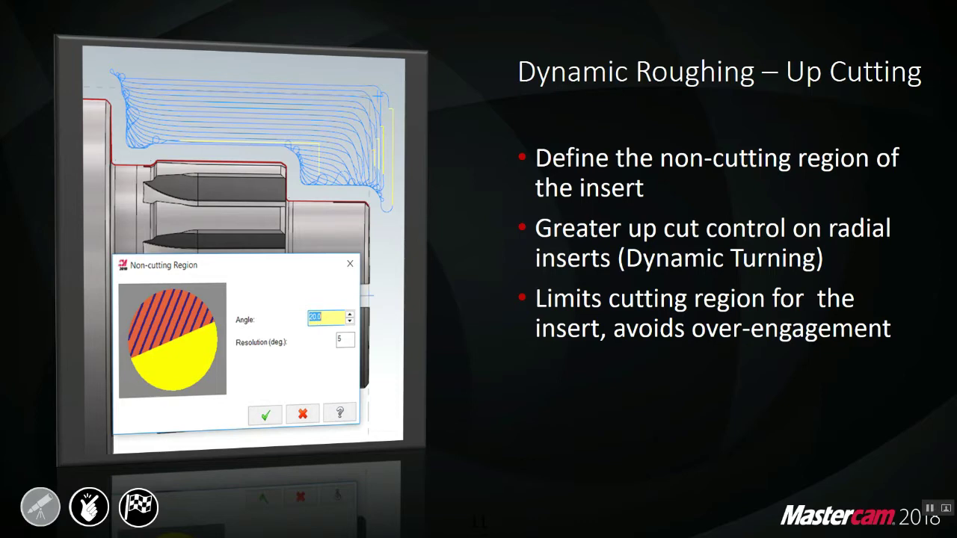
{"action": "key", "text": "alt+Tab"}
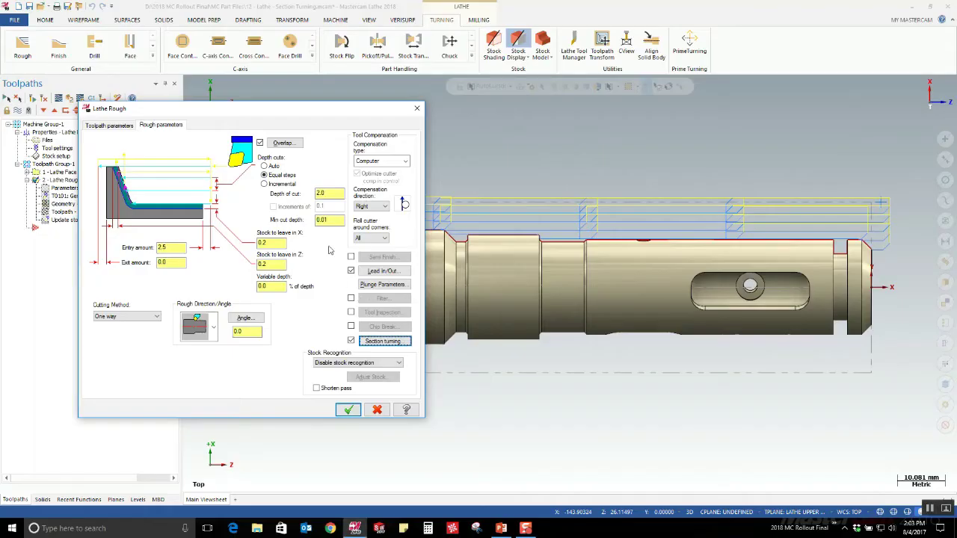
Leave the rough parameters without changes and open 13 - Lathe - Prevent Upcutting.mcam, discarding the changes to the current part.
{"action": "left_click", "coordinate": [381, 409]}
{"action": "left_click", "coordinate": [41, 6]}
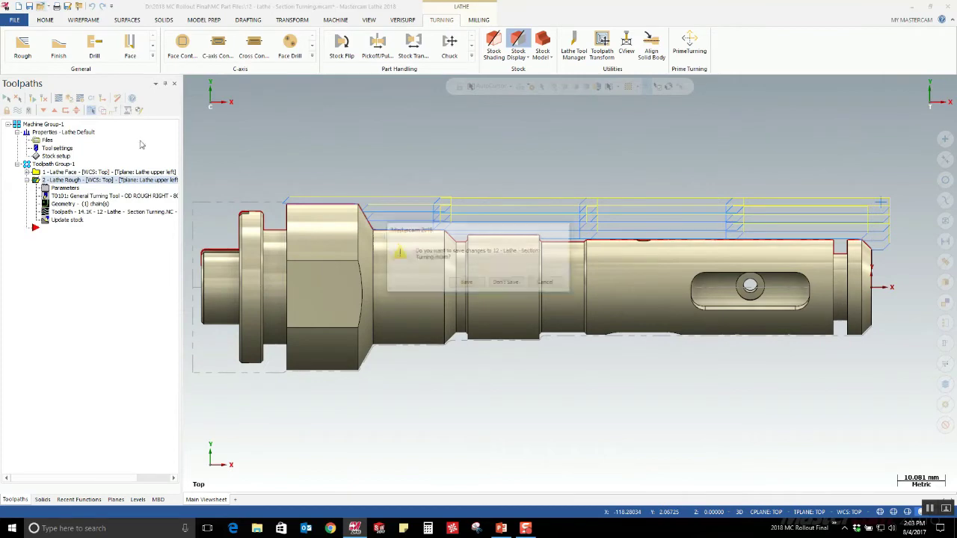
{"action": "left_click", "coordinate": [502, 282]}
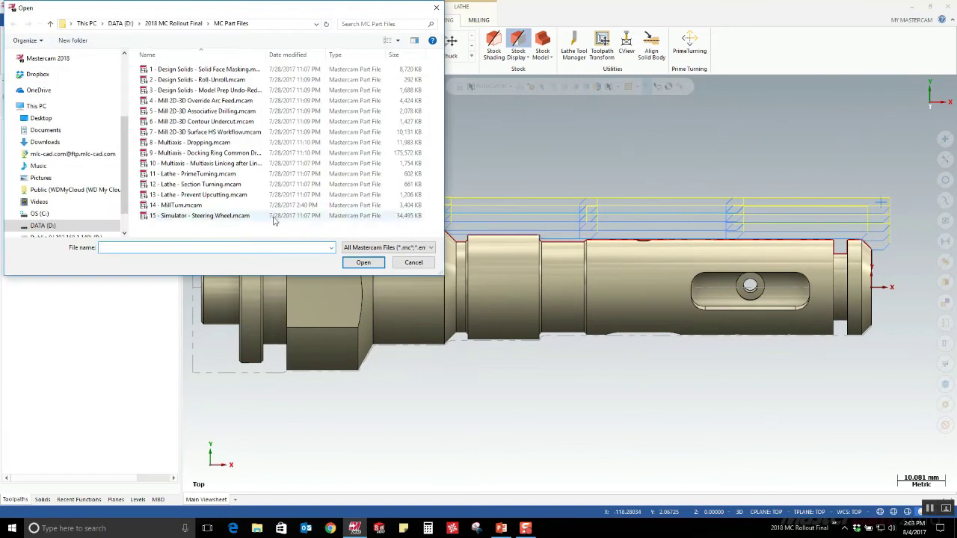
{"action": "left_click", "coordinate": [217, 195]}
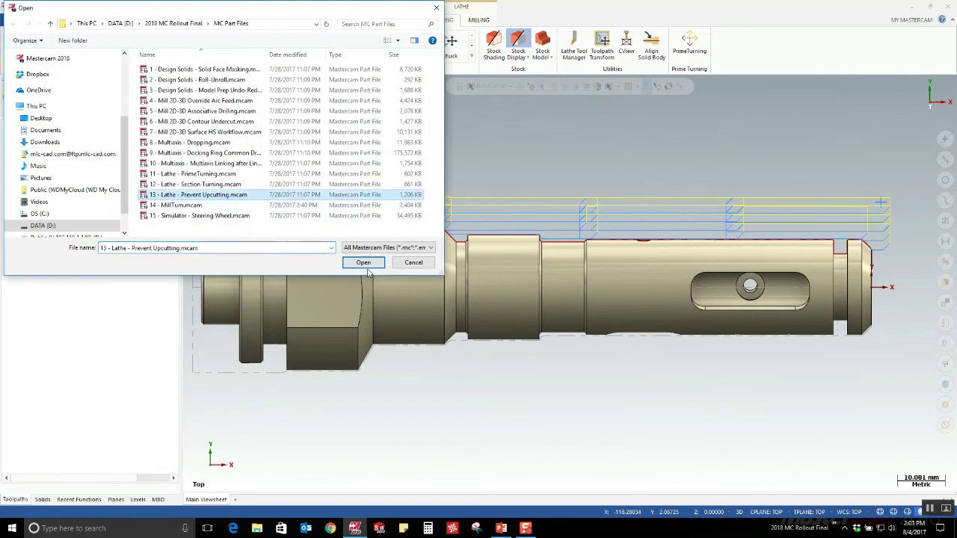
{"action": "left_click", "coordinate": [364, 265]}
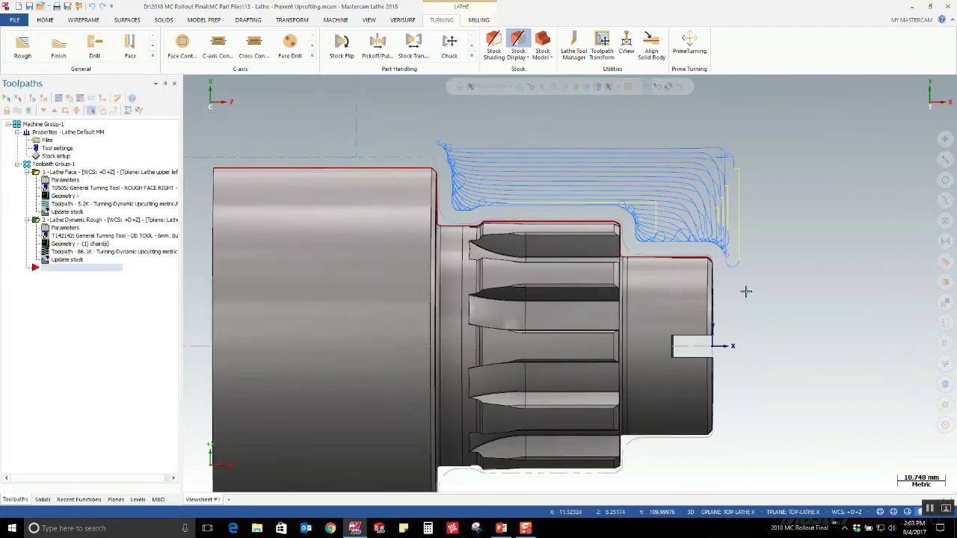
Turn off Prevent up cutting for the Lathe Dynamic Rough operation and regenerate its toolpath.
{"action": "left_click", "coordinate": [69, 229]}
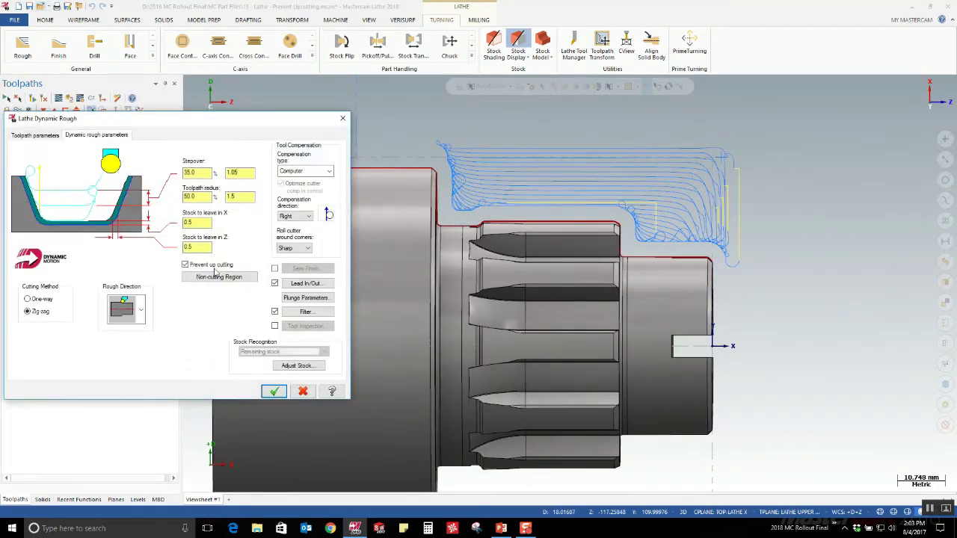
{"action": "left_click", "coordinate": [193, 267]}
{"action": "left_click", "coordinate": [272, 389]}
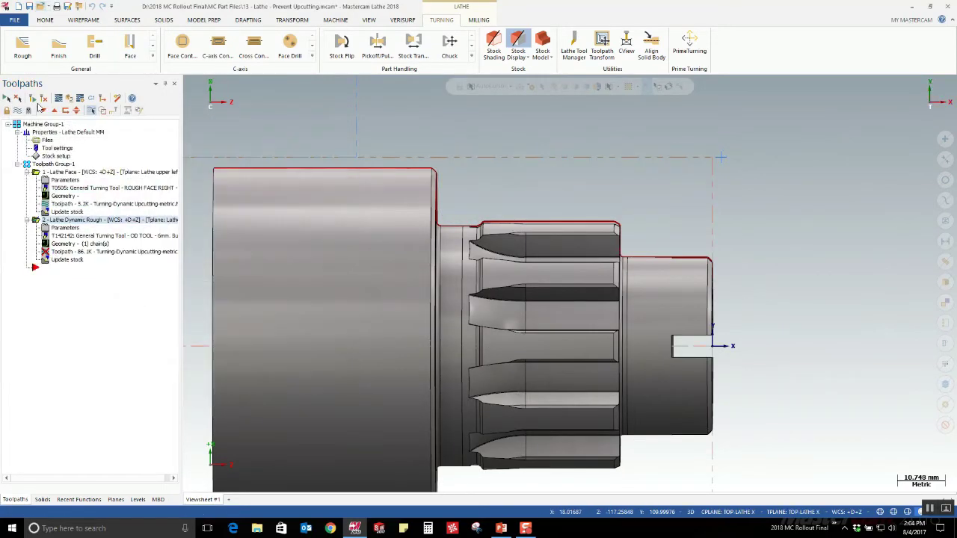
{"action": "left_click", "coordinate": [33, 99]}
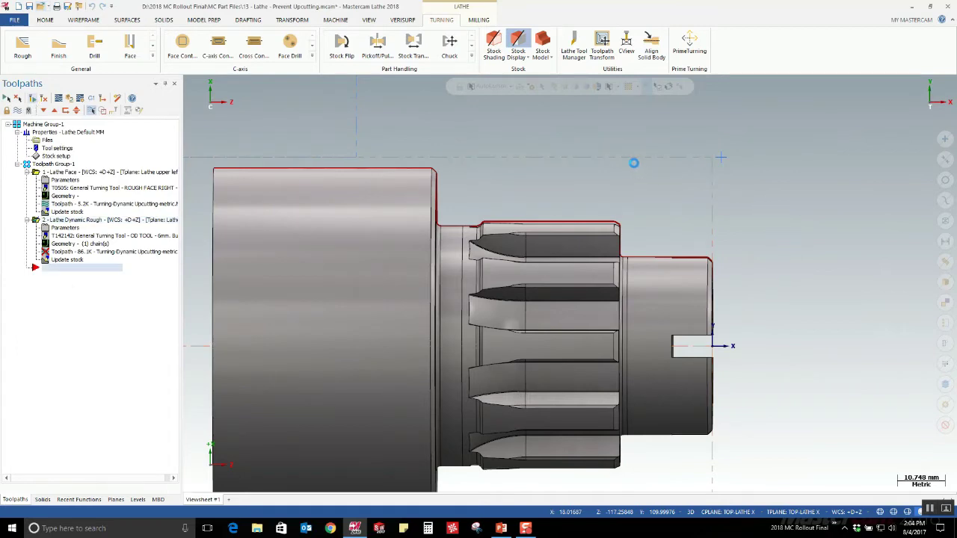
Backplot the Lathe Dynamic Rough toolpath at a reduced playback speed.
{"action": "scroll", "coordinate": [777, 195], "scroll_direction": "up", "scroll_amount": 2}
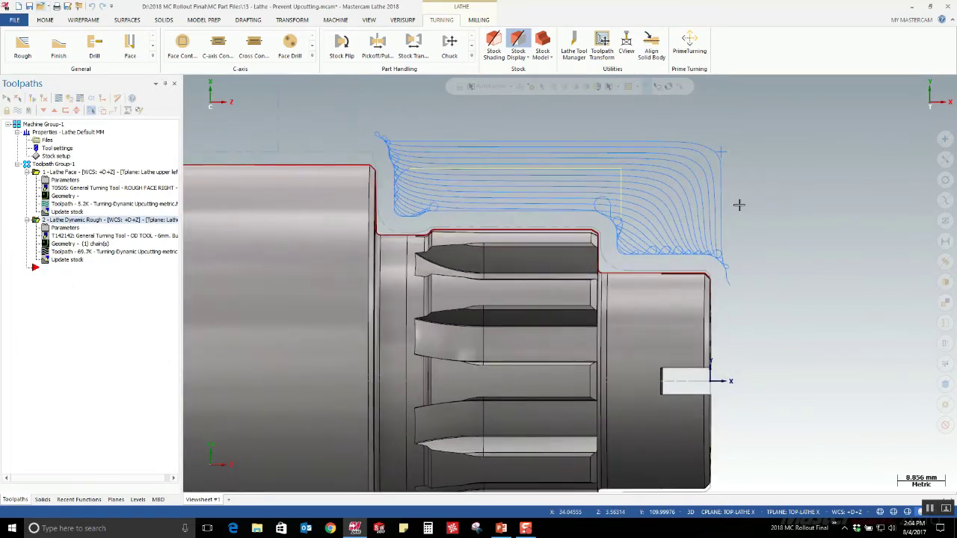
{"action": "left_click", "coordinate": [58, 99]}
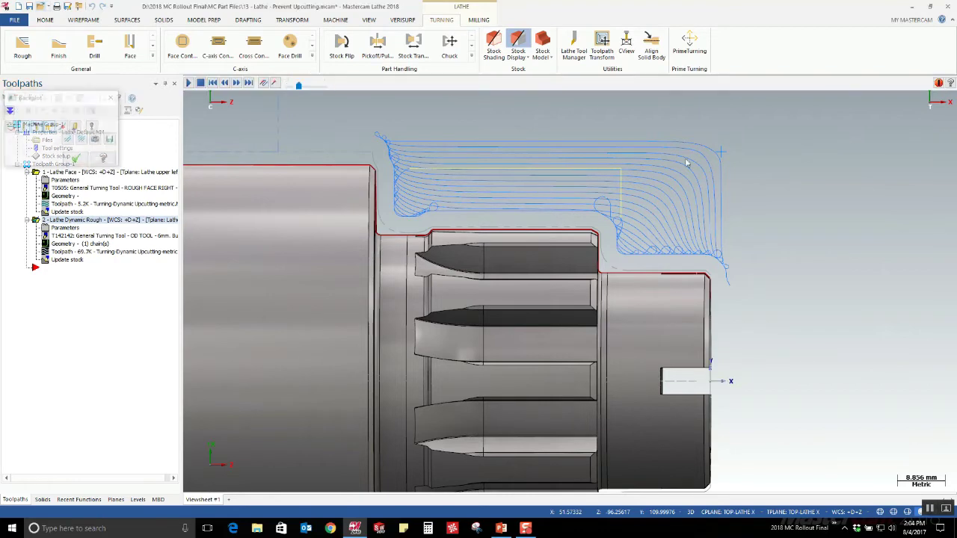
{"action": "scroll", "coordinate": [753, 136], "scroll_direction": "up", "scroll_amount": 1}
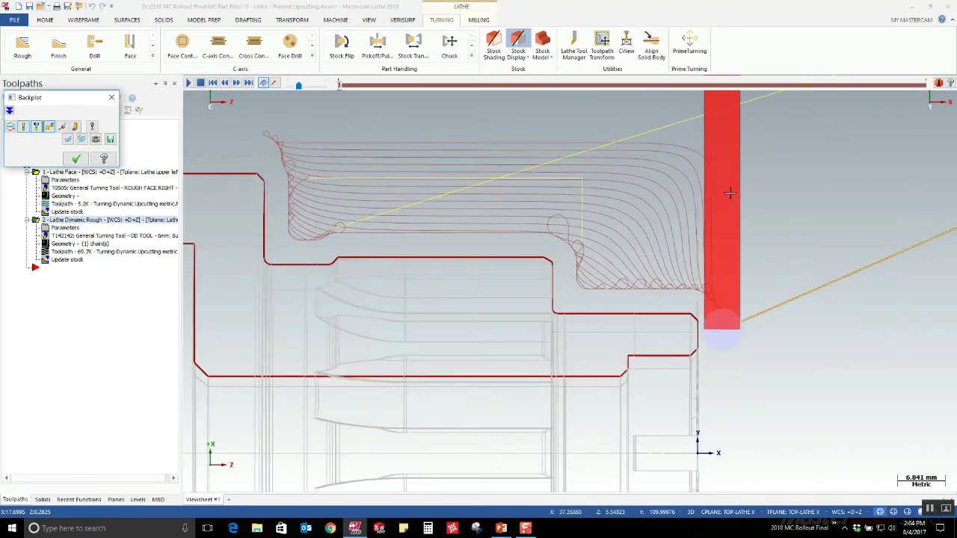
{"action": "left_click_drag", "start_coordinate": [298, 86], "coordinate": [292, 88]}
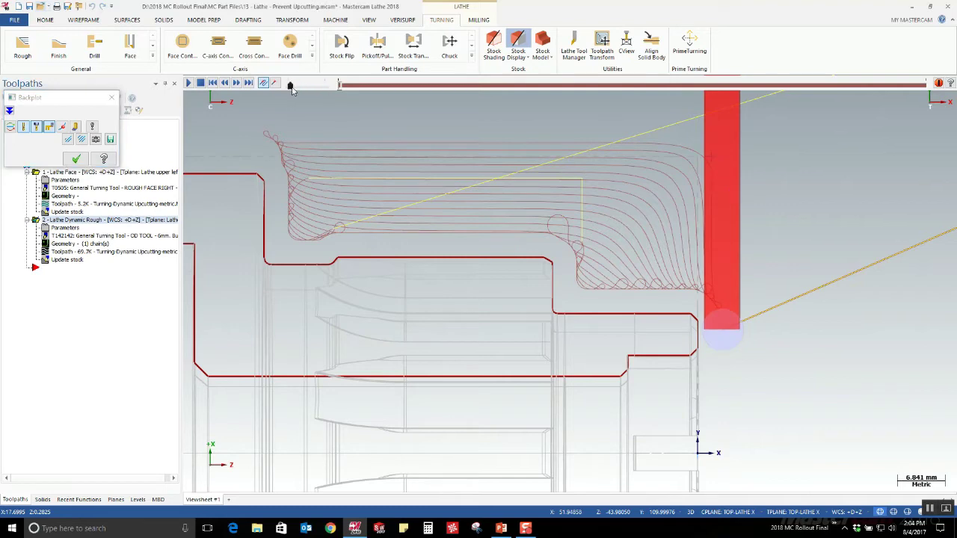
Examine how the round insert engages the stock near the part's front face during the backplot, and close it.
{"action": "scroll", "coordinate": [680, 312], "scroll_direction": "up", "scroll_amount": 4}
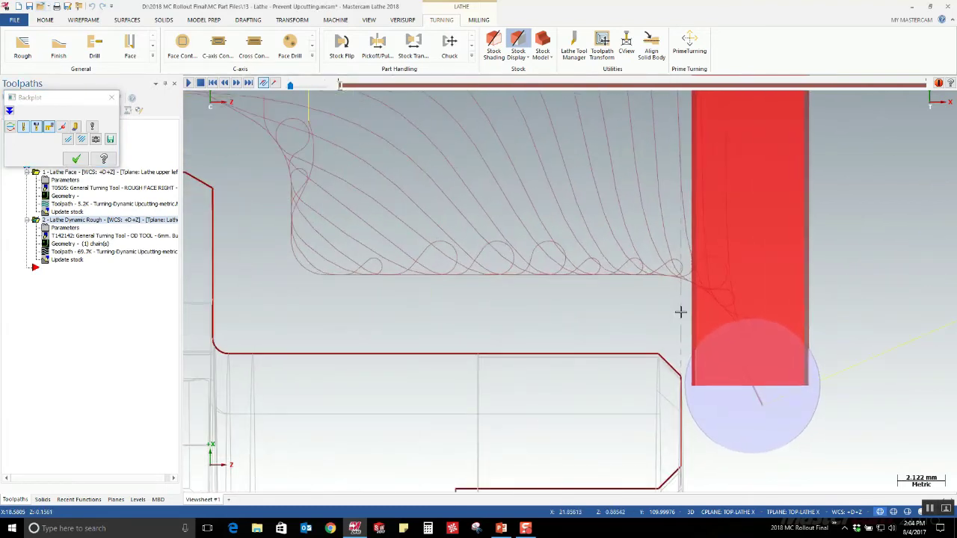
{"action": "scroll", "coordinate": [676, 324], "scroll_direction": "up", "scroll_amount": 4}
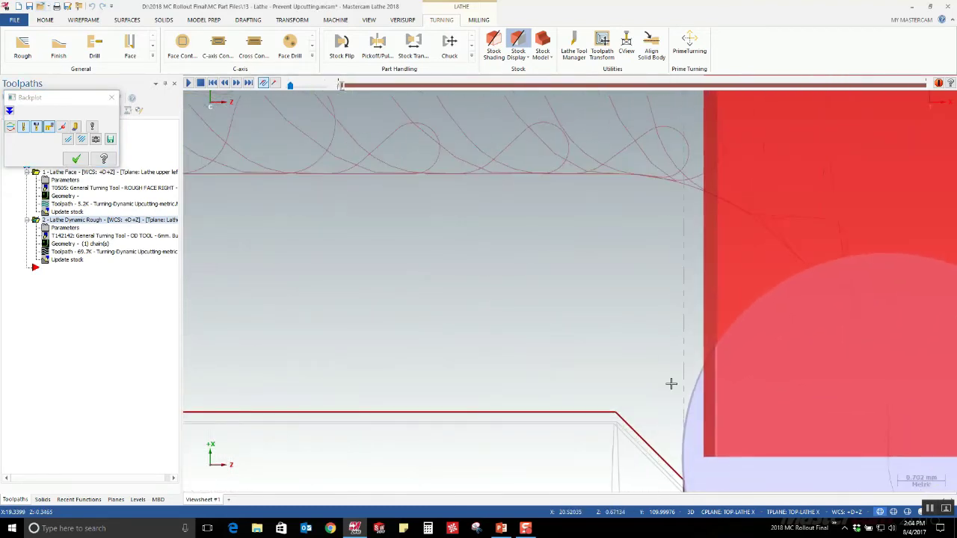
{"action": "scroll", "coordinate": [633, 388], "scroll_direction": "down", "scroll_amount": 1}
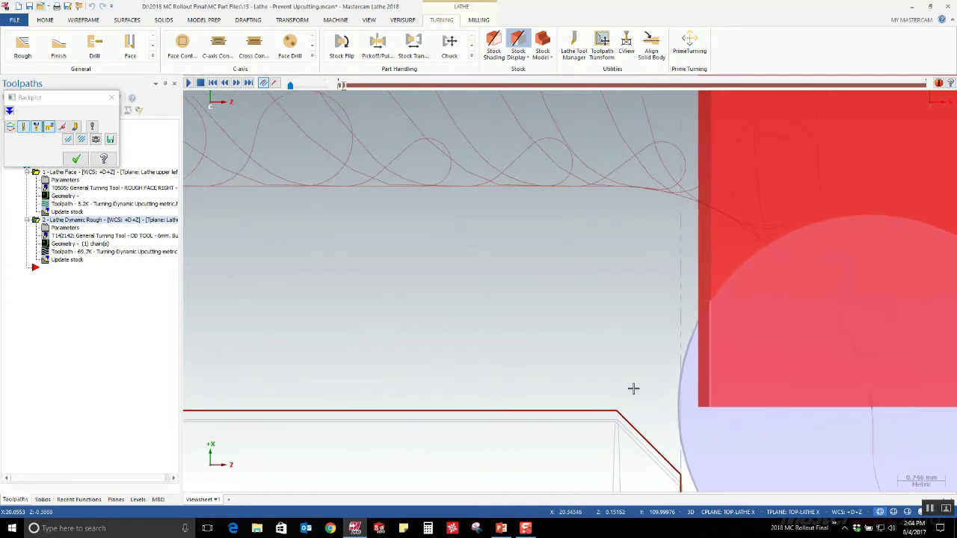
{"action": "scroll", "coordinate": [633, 392], "scroll_direction": "down", "scroll_amount": 1}
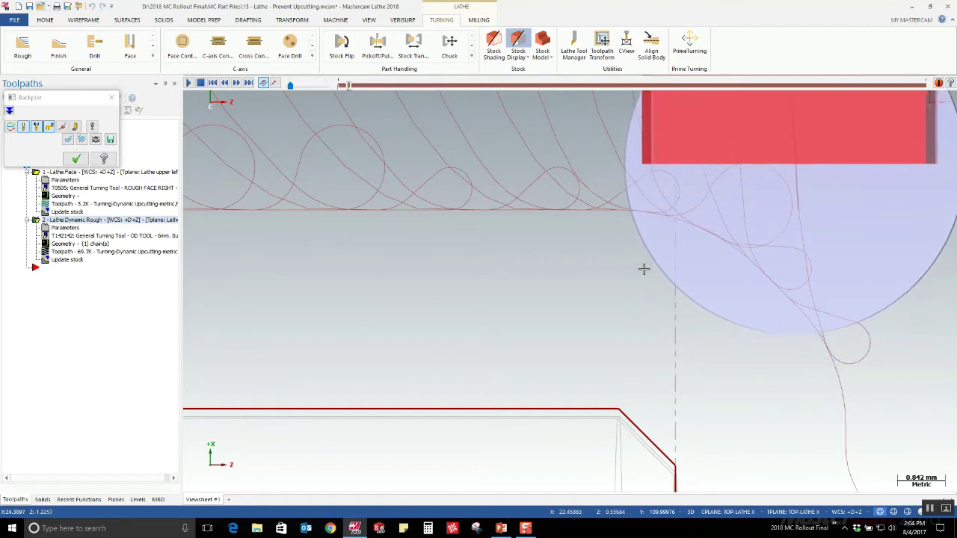
{"action": "scroll", "coordinate": [643, 292], "scroll_direction": "down", "scroll_amount": 4}
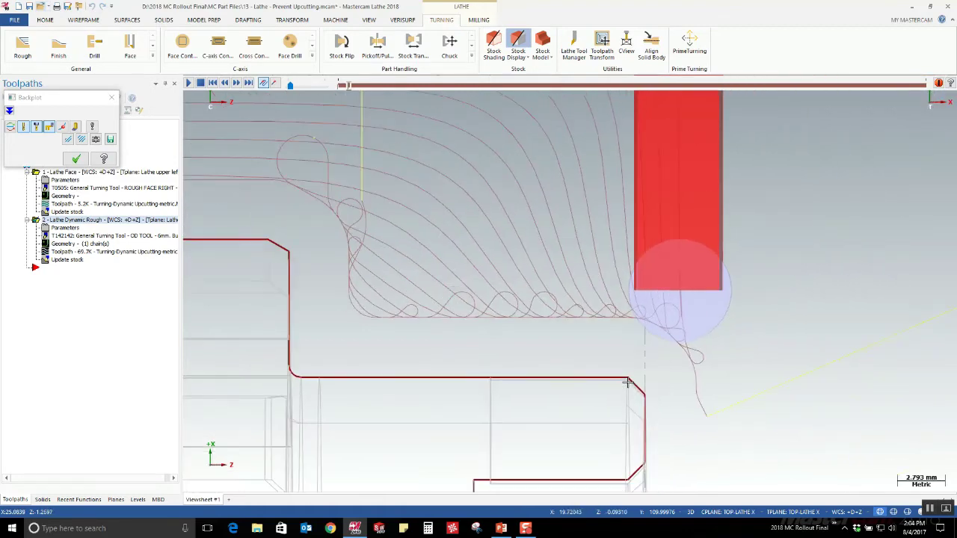
{"action": "scroll", "coordinate": [628, 382], "scroll_direction": "down", "scroll_amount": 1}
{"action": "scroll", "coordinate": [602, 306], "scroll_direction": "down", "scroll_amount": 1}
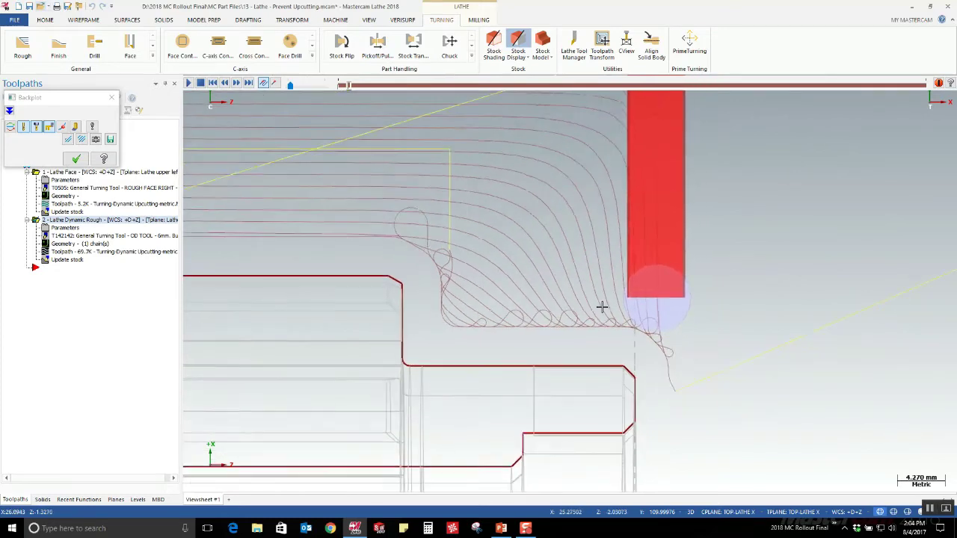
{"action": "scroll", "coordinate": [602, 307], "scroll_direction": "up", "scroll_amount": 1}
{"action": "scroll", "coordinate": [628, 267], "scroll_direction": "up", "scroll_amount": 1}
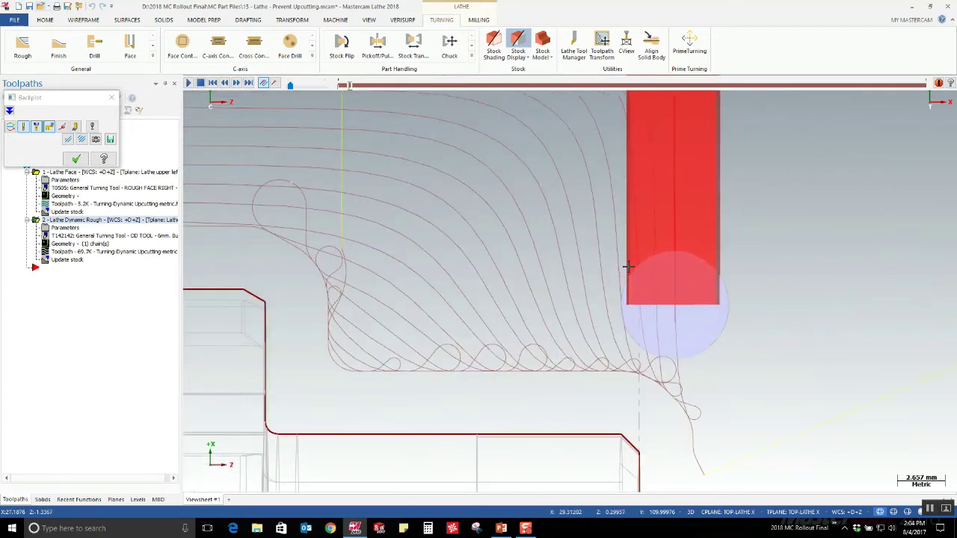
{"action": "scroll", "coordinate": [628, 267], "scroll_direction": "up", "scroll_amount": 1}
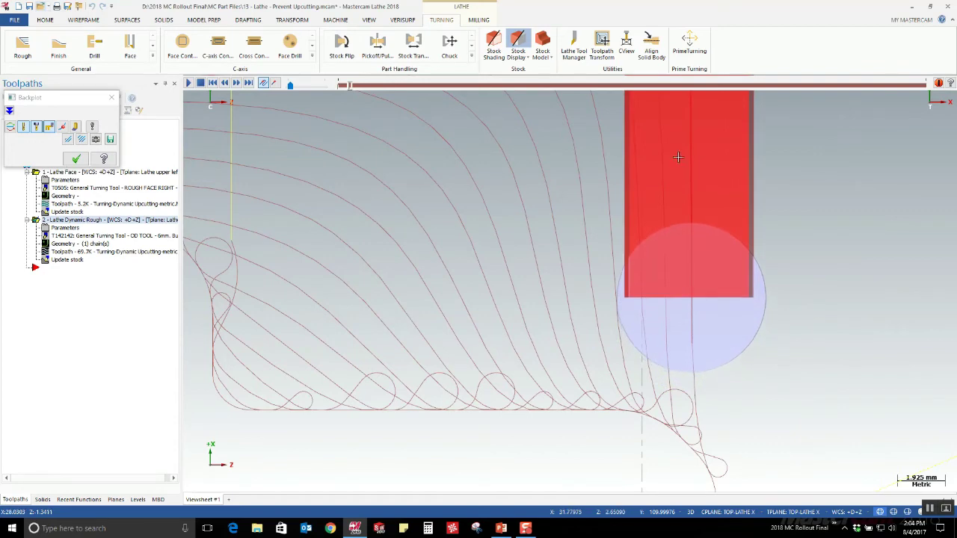
{"action": "left_click", "coordinate": [77, 160]}
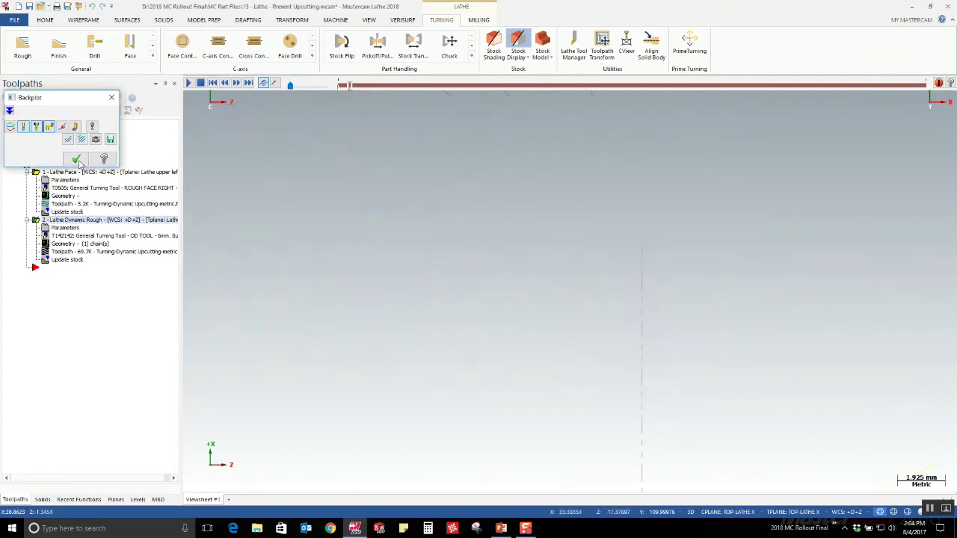
Turn on Prevent up cutting for the Lathe Dynamic Rough operation with a 20-degree non-cutting region angle, and regenerate its toolpath.
{"action": "left_click", "coordinate": [59, 229]}
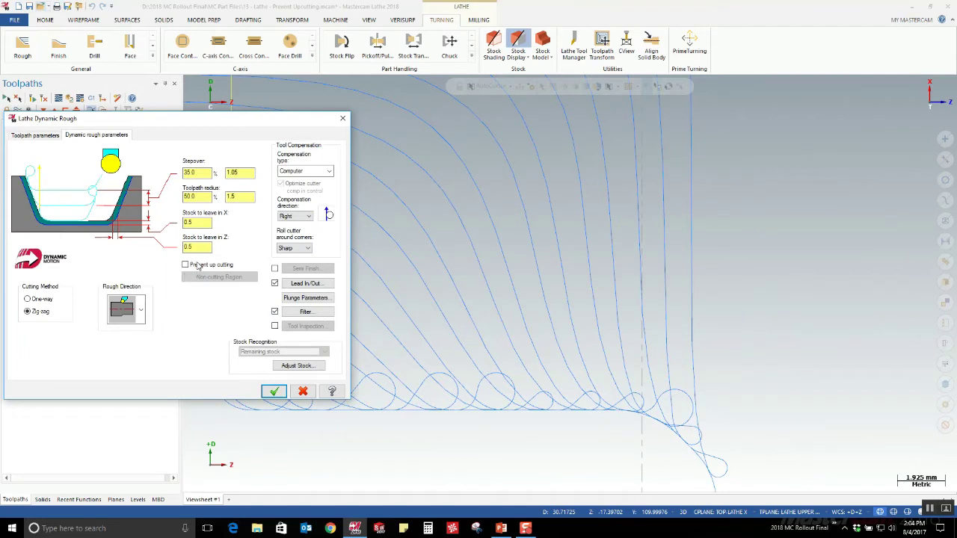
{"action": "left_click", "coordinate": [185, 266]}
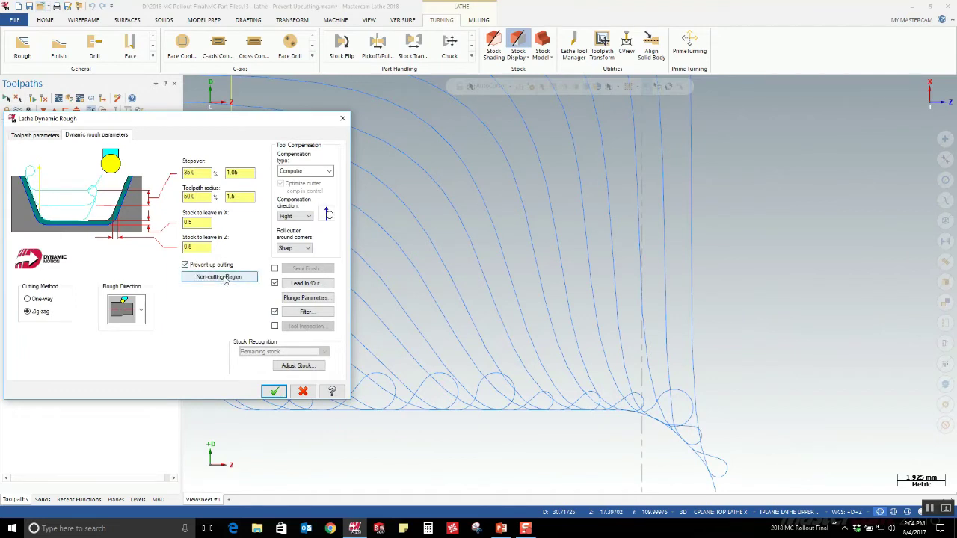
{"action": "left_click", "coordinate": [219, 278]}
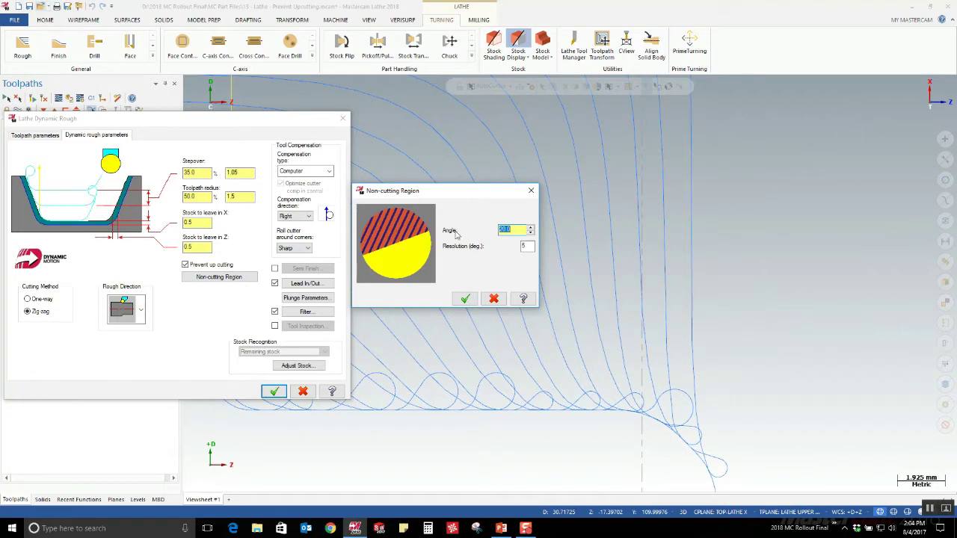
{"action": "left_click", "coordinate": [531, 227]}
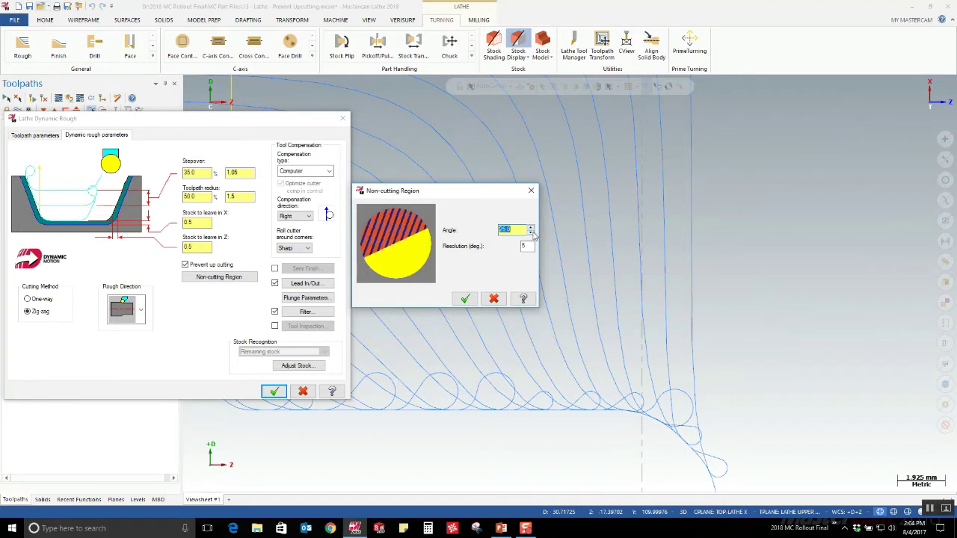
{"action": "left_click", "coordinate": [531, 234]}
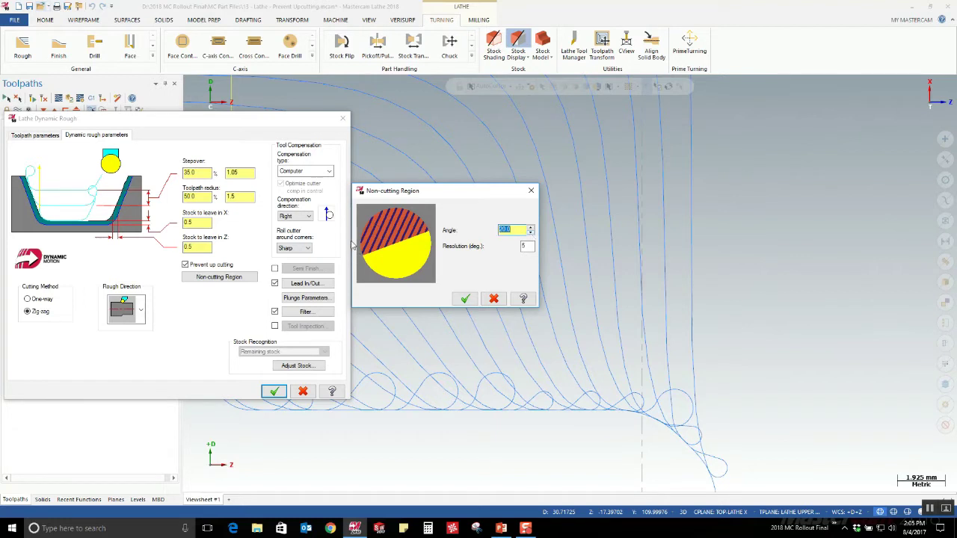
{"action": "left_click", "coordinate": [464, 299]}
{"action": "left_click", "coordinate": [275, 391]}
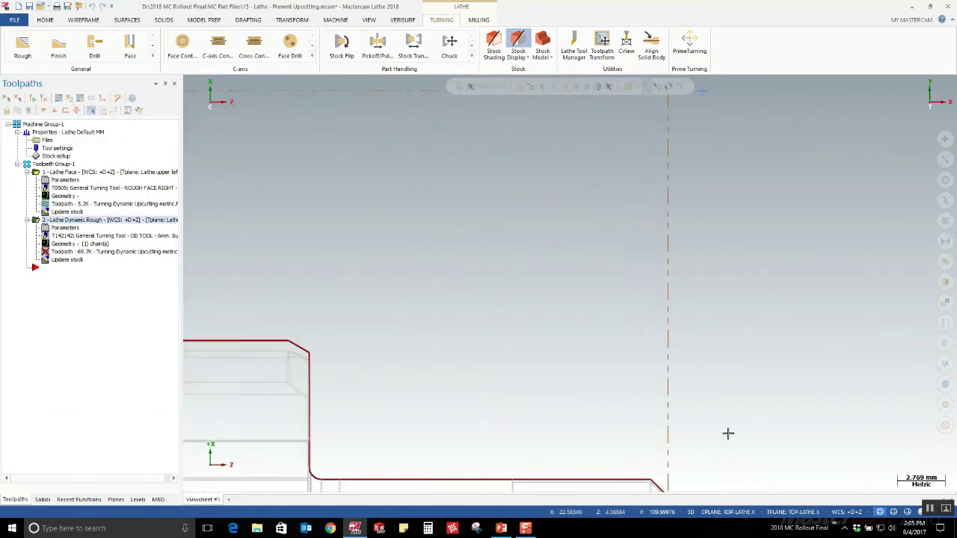
{"action": "left_click", "coordinate": [33, 100]}
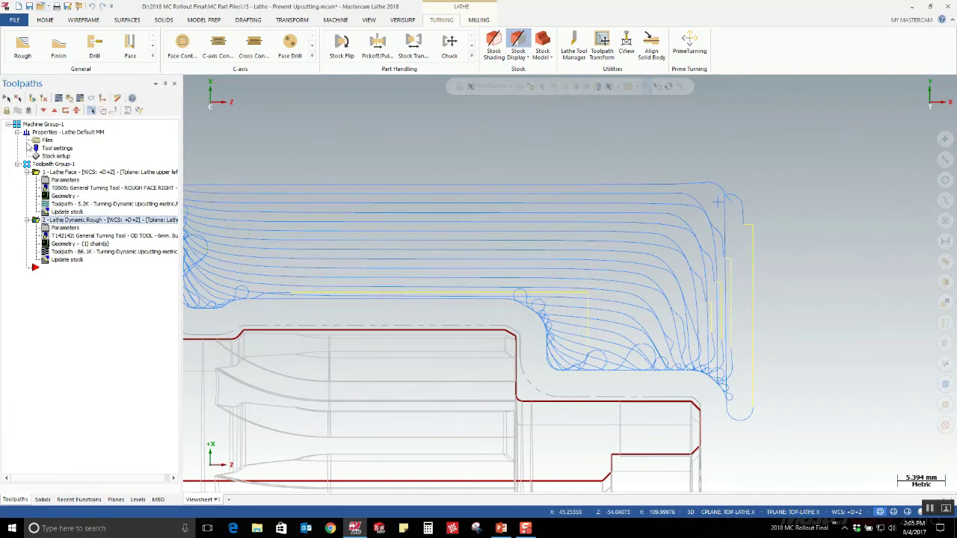
Backplot the regenerated dynamic rough toolpath to review the insert's motion, and switch to the PowerPoint slide show.
{"action": "left_click", "coordinate": [59, 98]}
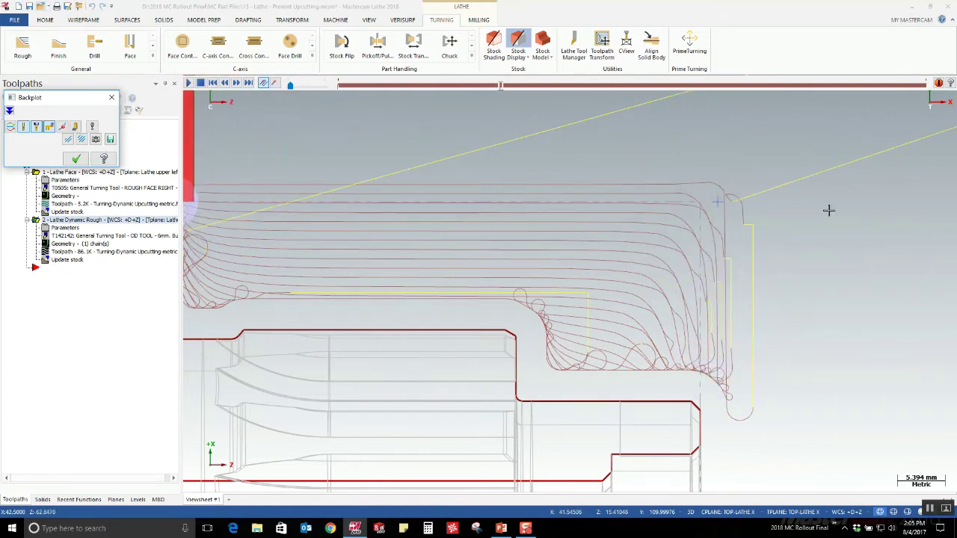
{"action": "key", "text": "alt+Tab"}
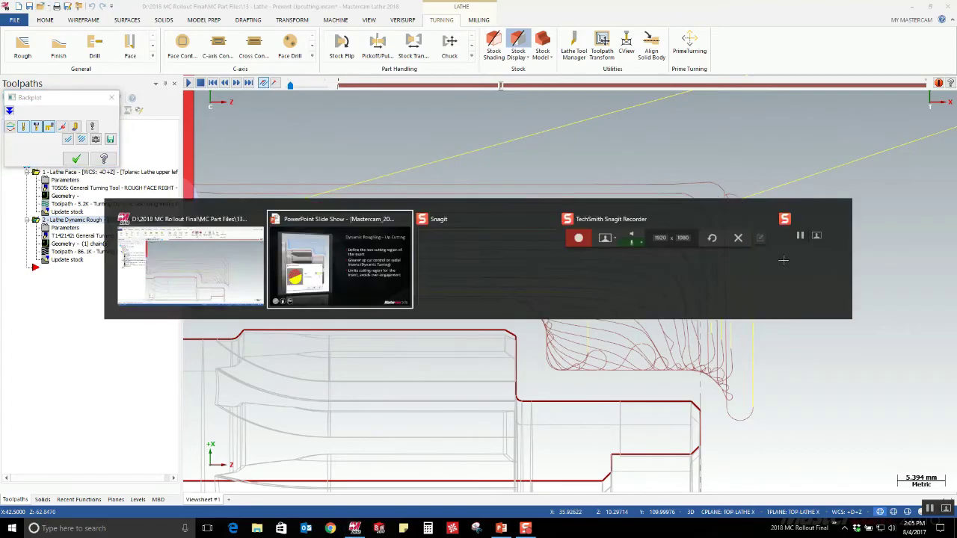